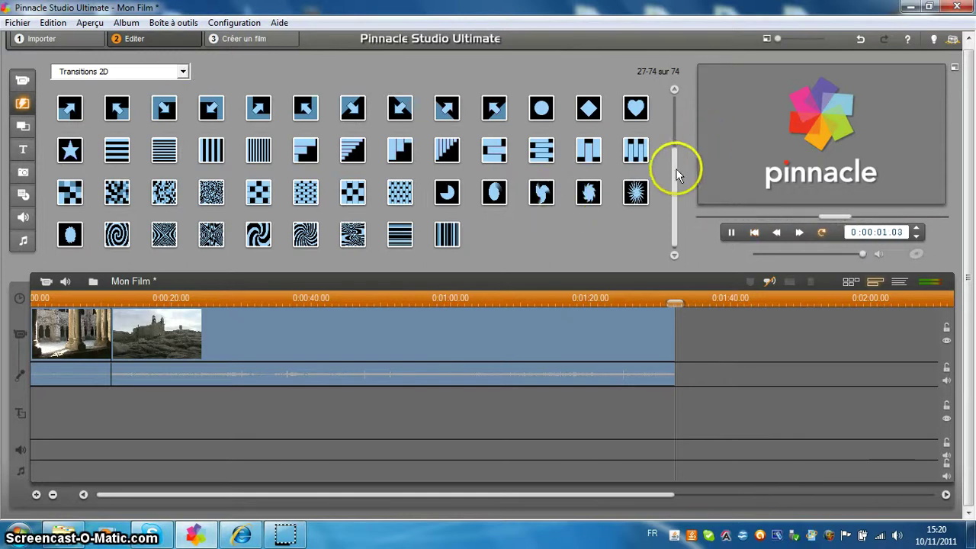
# Browse the Alpha Magic, Hollywood FX pour Studio and Fenêtres volantes transition categories in the album
pyautogui.click(183, 73)
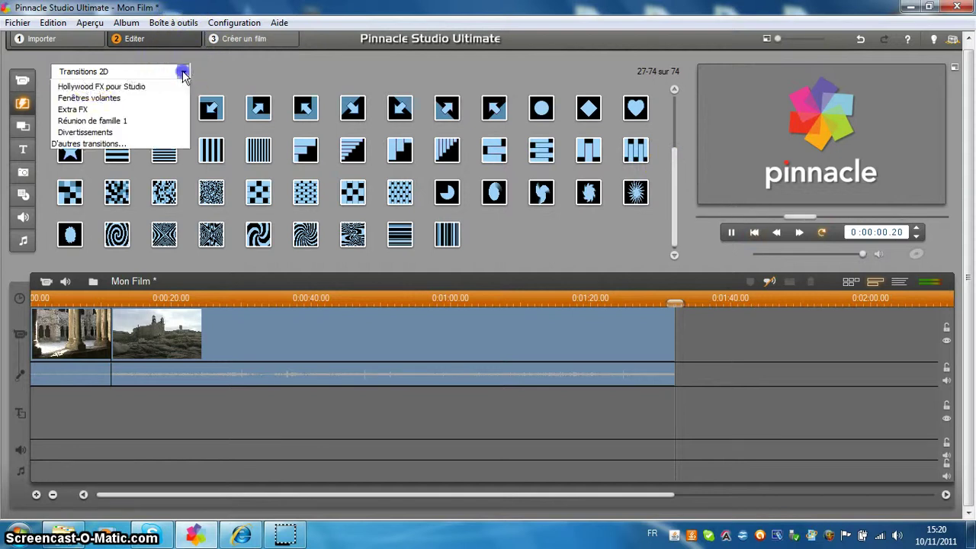
pyautogui.click(92, 112)
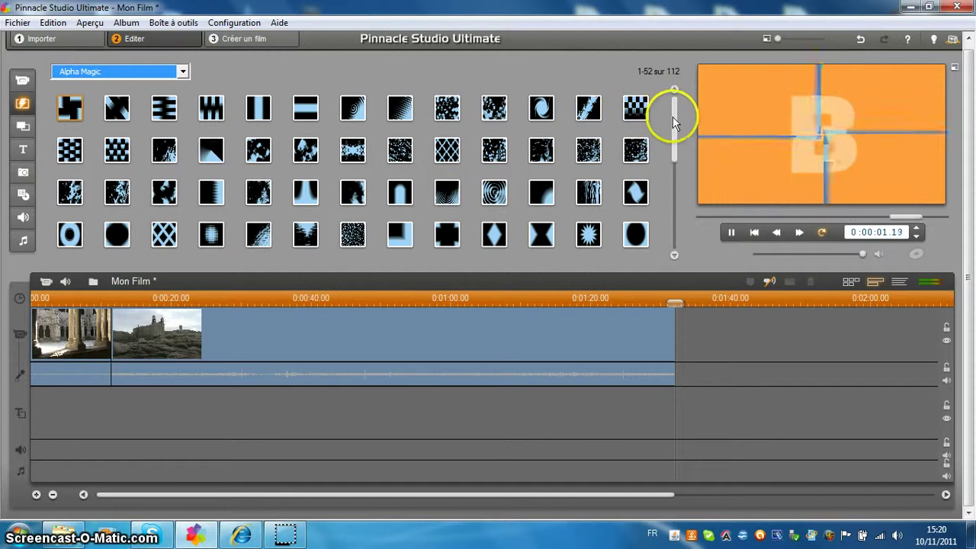
pyautogui.moveTo(672, 119)
pyautogui.mouseDown()
pyautogui.moveTo(666, 175)
pyautogui.moveTo(668, 120)
pyautogui.mouseUp()
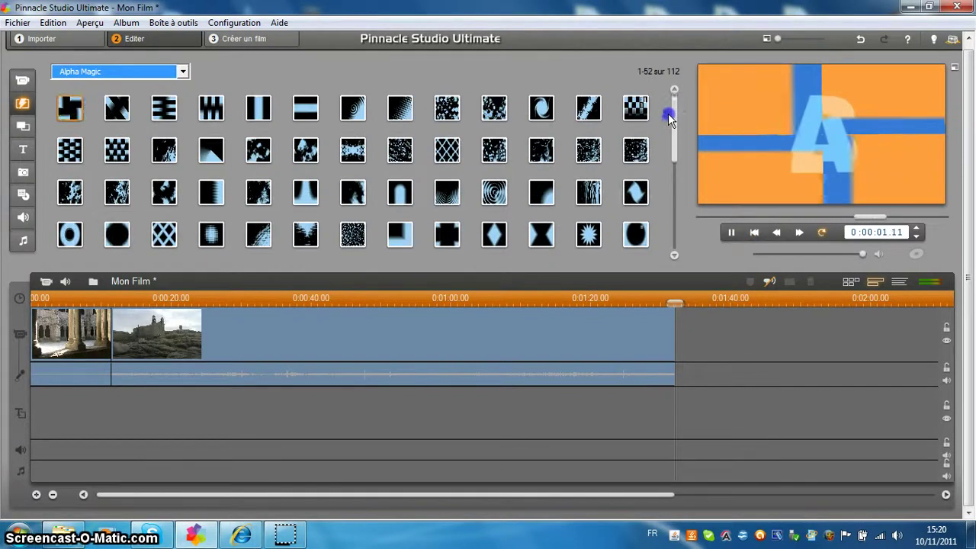
pyautogui.click(183, 71)
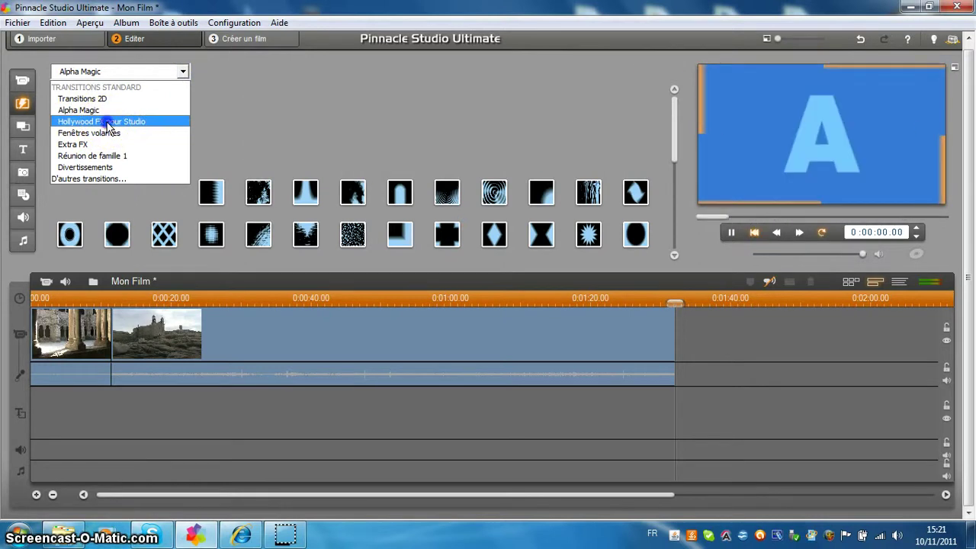
pyautogui.click(107, 122)
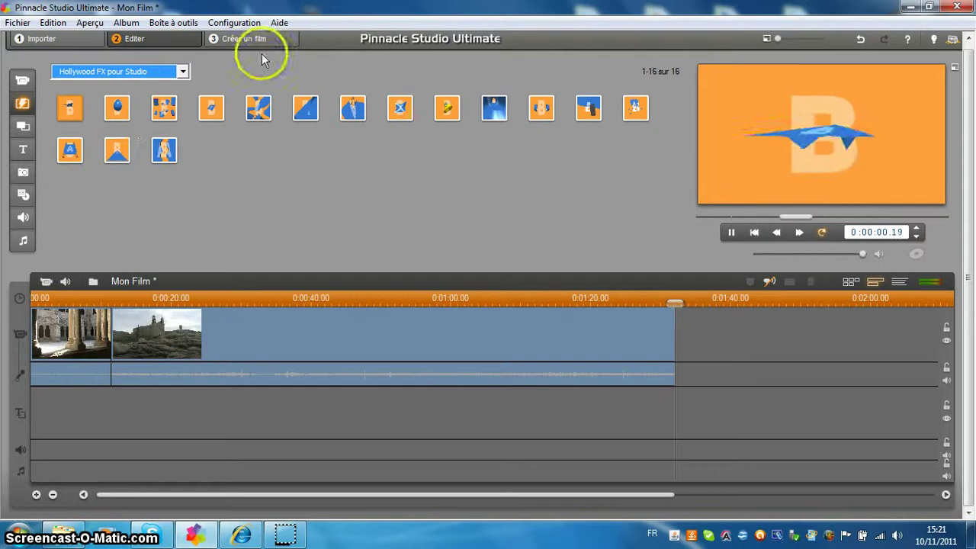
pyautogui.click(184, 73)
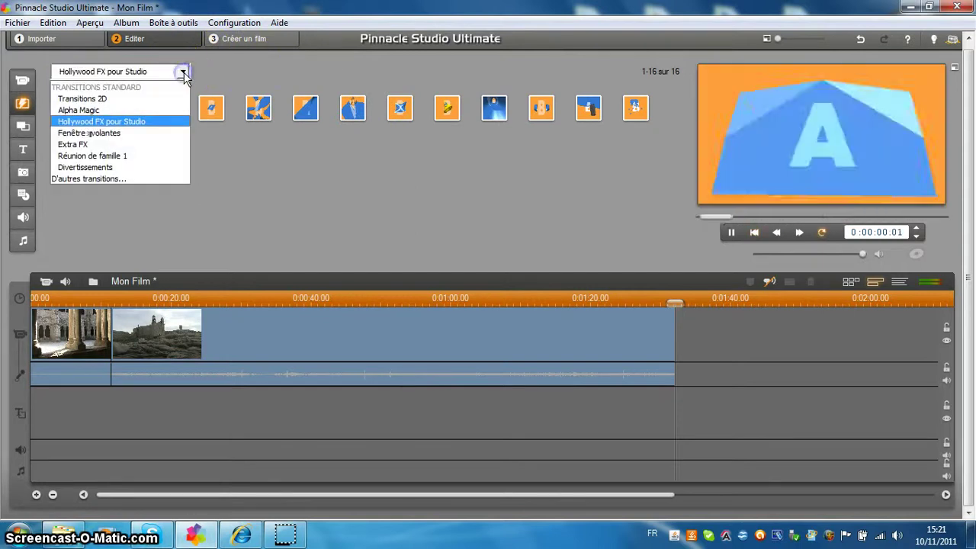
pyautogui.click(100, 133)
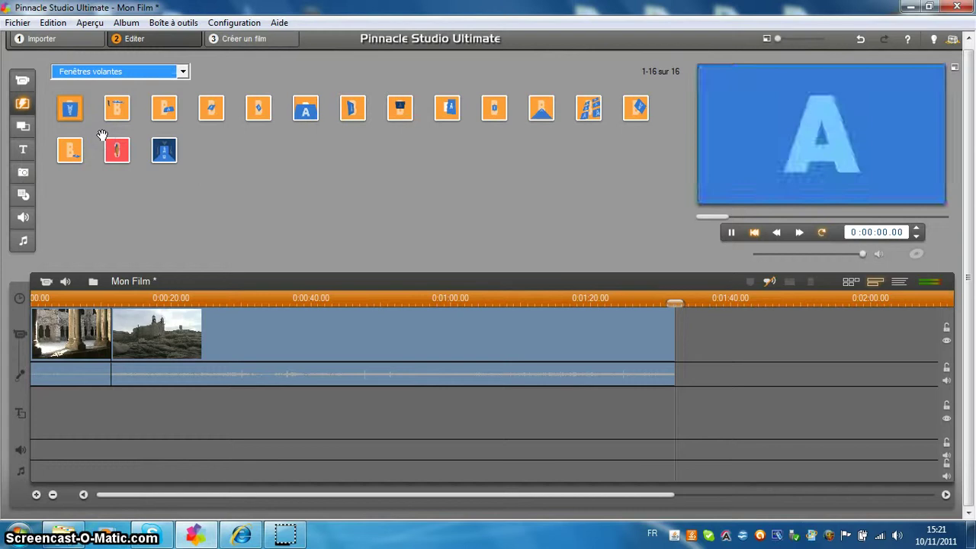
# Look through the Extra FX, Réunion de famille 1 and Divertissements transition categories
pyautogui.click(183, 71)
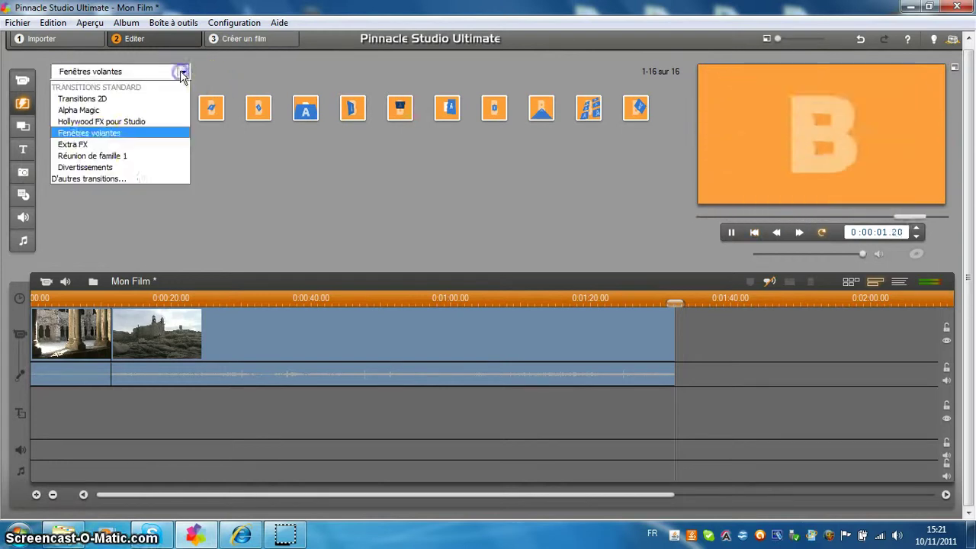
pyautogui.click(97, 144)
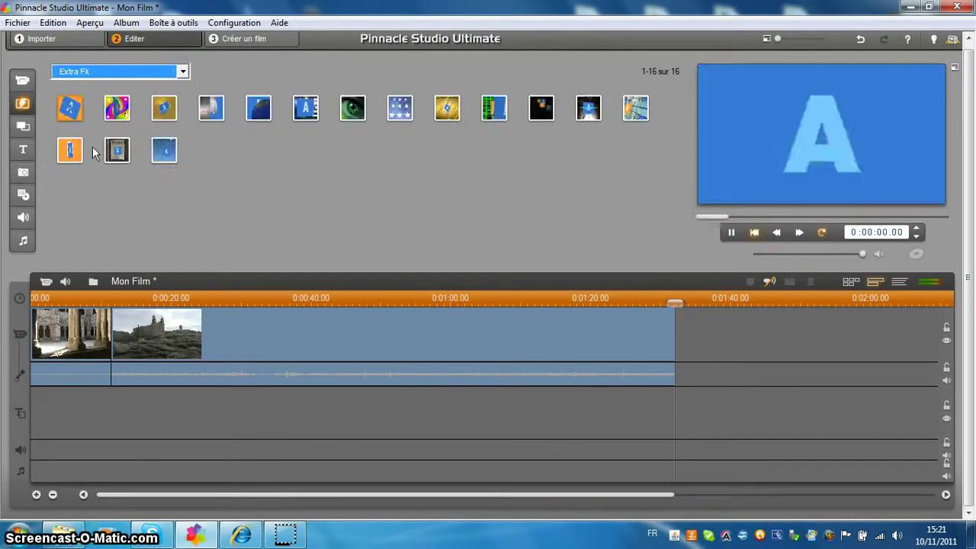
pyautogui.click(184, 72)
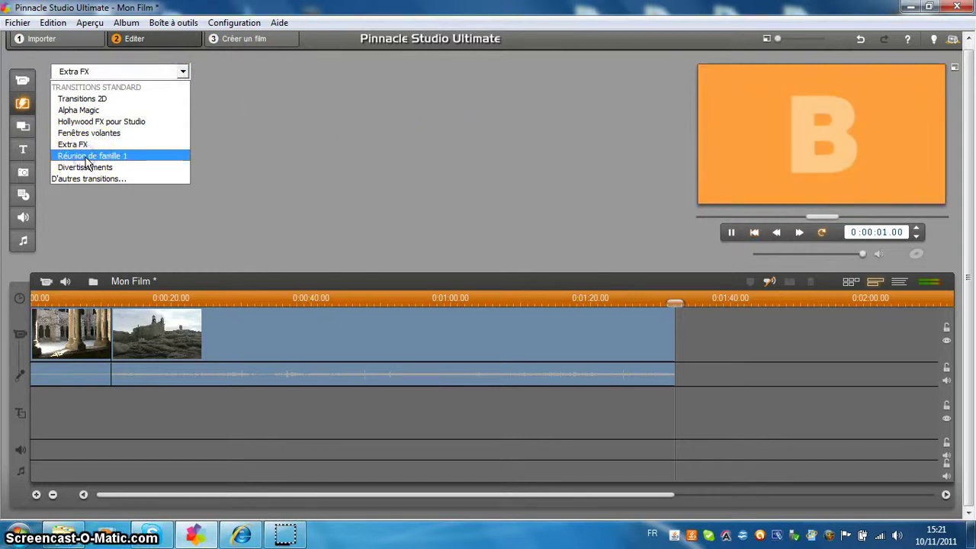
pyautogui.click(85, 155)
pyautogui.click(159, 102)
pyautogui.click(183, 72)
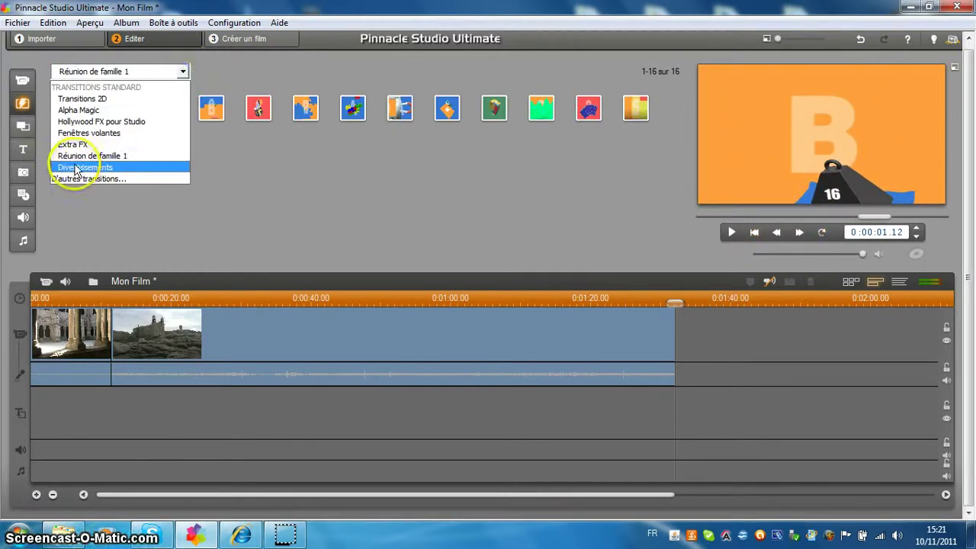
pyautogui.click(77, 167)
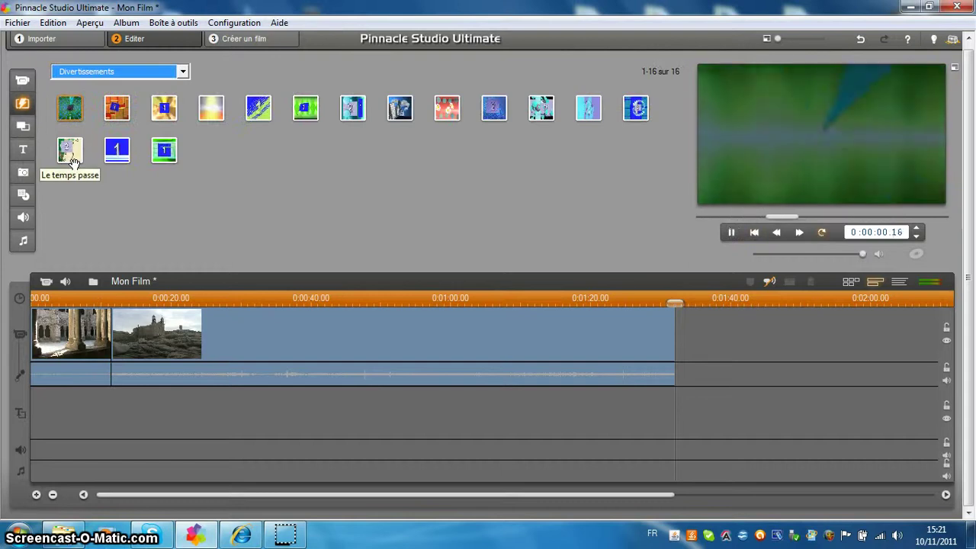
# Return to the Transitions 2D category and preview the starburst-shaped Spirale 5 transition
pyautogui.click(183, 71)
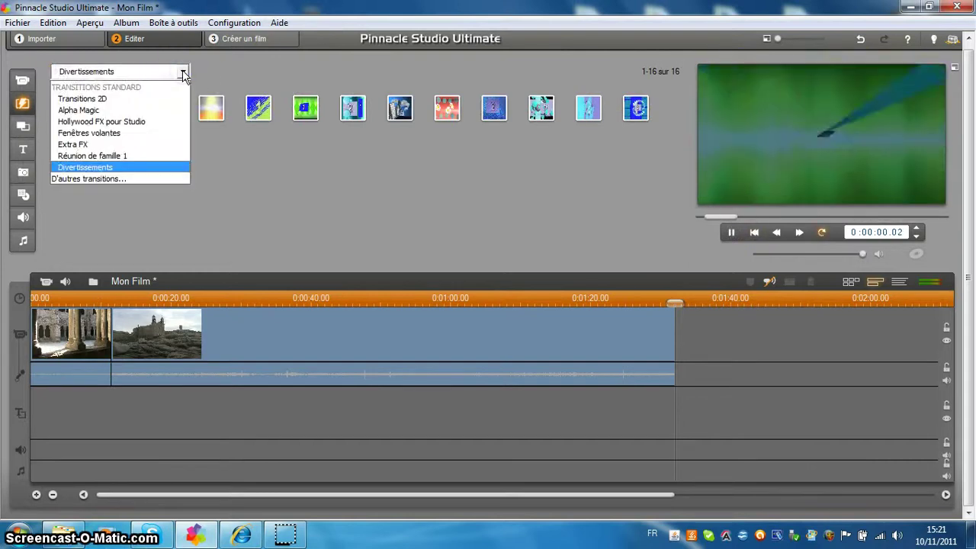
pyautogui.click(105, 100)
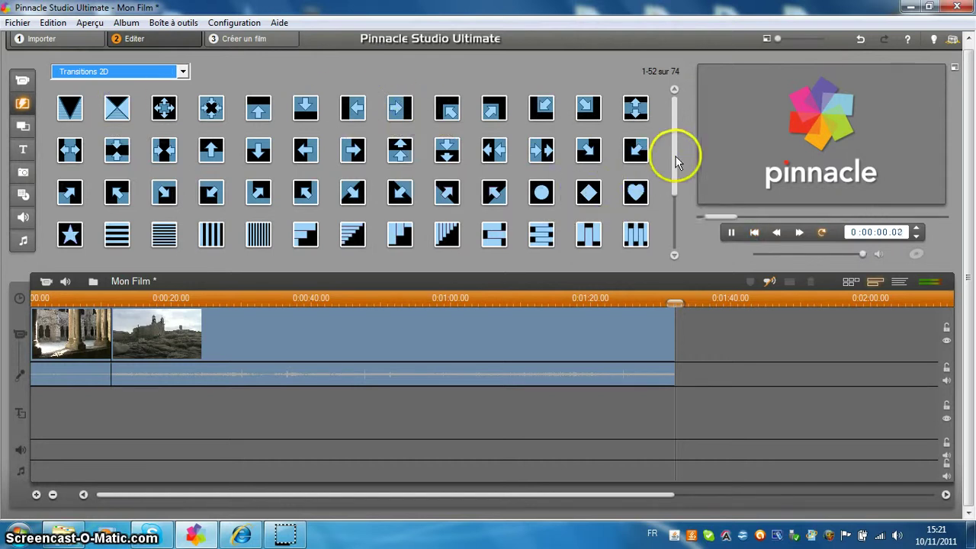
pyautogui.moveTo(676, 158); pyautogui.dragTo(670, 187)
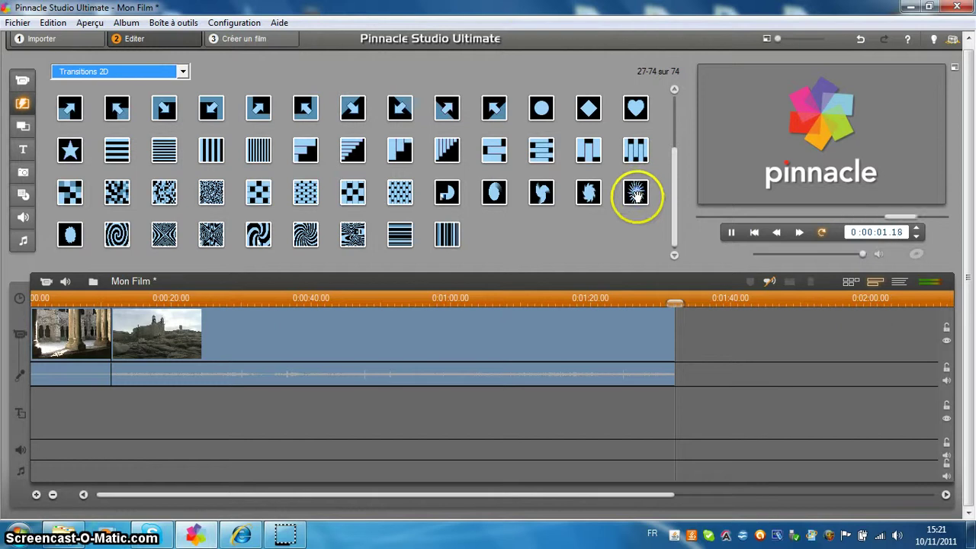
pyautogui.click(636, 194)
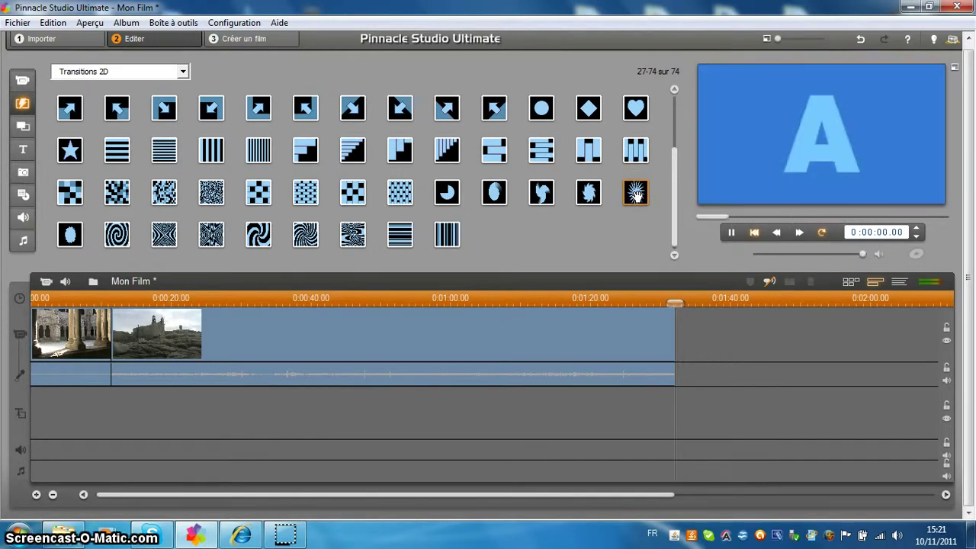
pyautogui.click(622, 190)
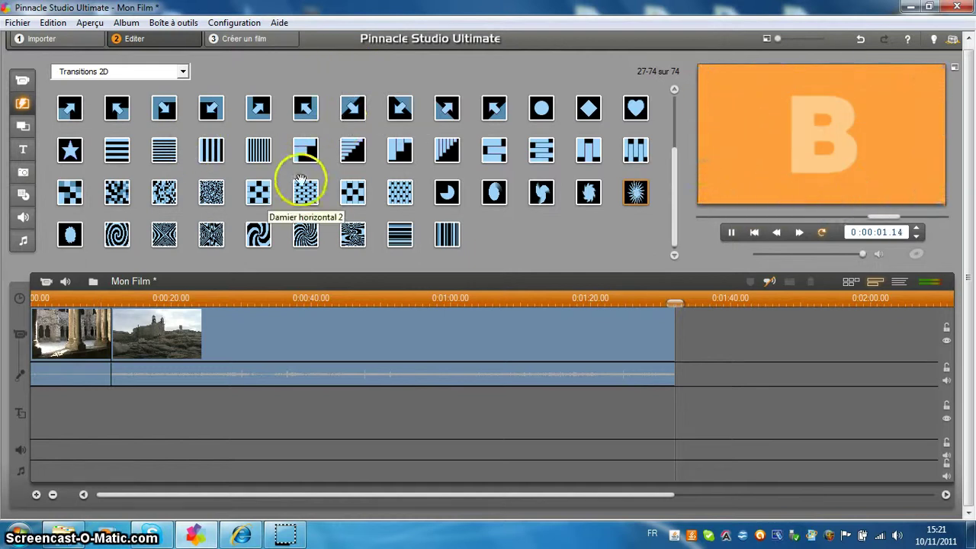
# Preview the fine random-pixel 2D transition and insert it between the cloister clip and the church clip
pyautogui.click(217, 191)
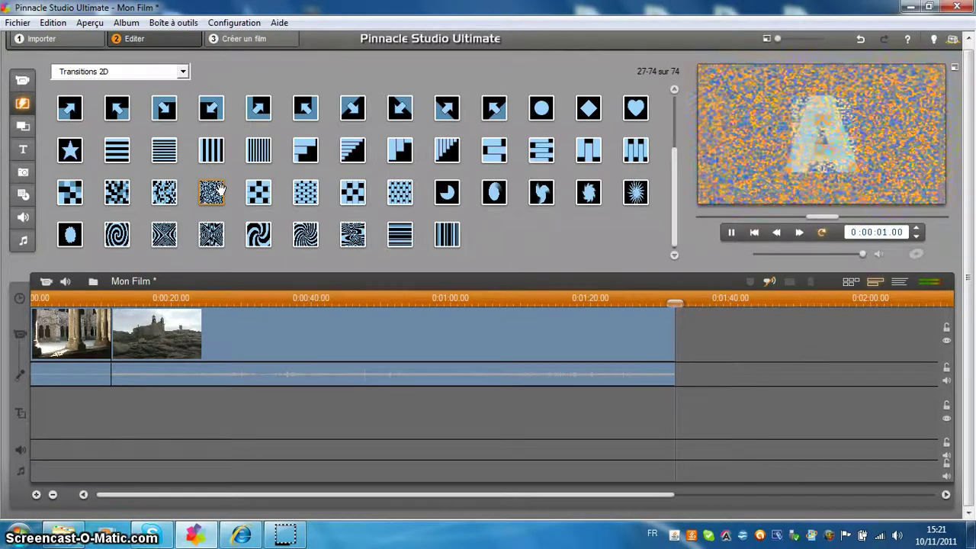
pyautogui.click(211, 193)
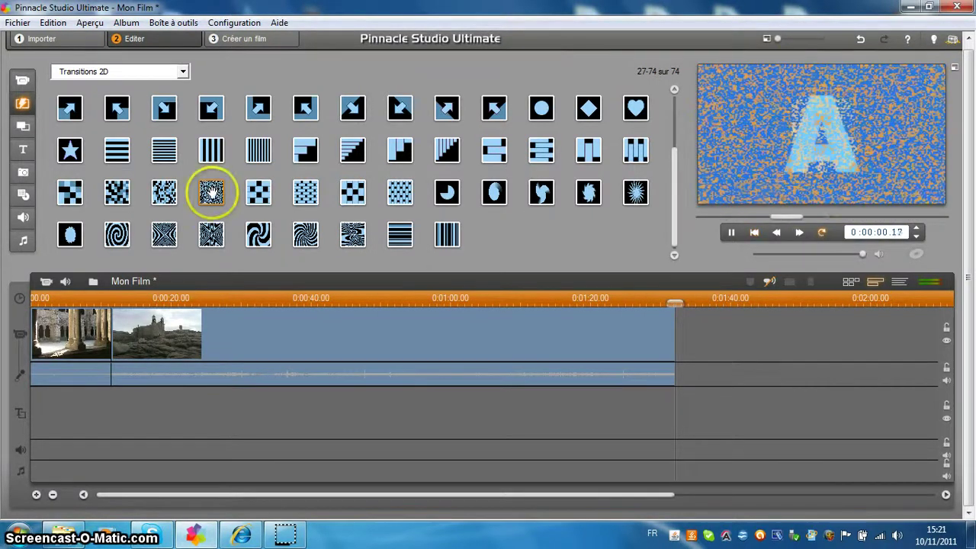
pyautogui.moveTo(212, 193); pyautogui.dragTo(189, 216)
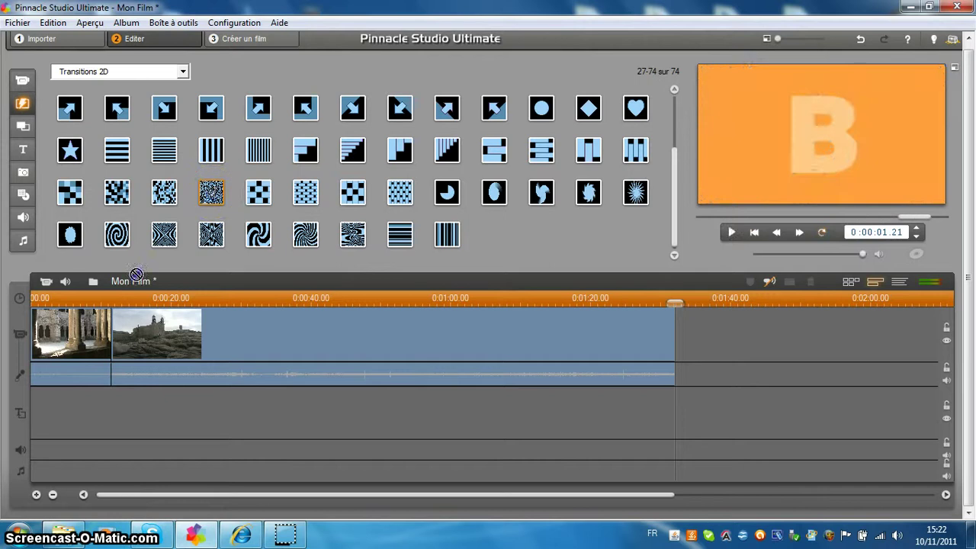
pyautogui.moveTo(129, 294); pyautogui.dragTo(113, 336)
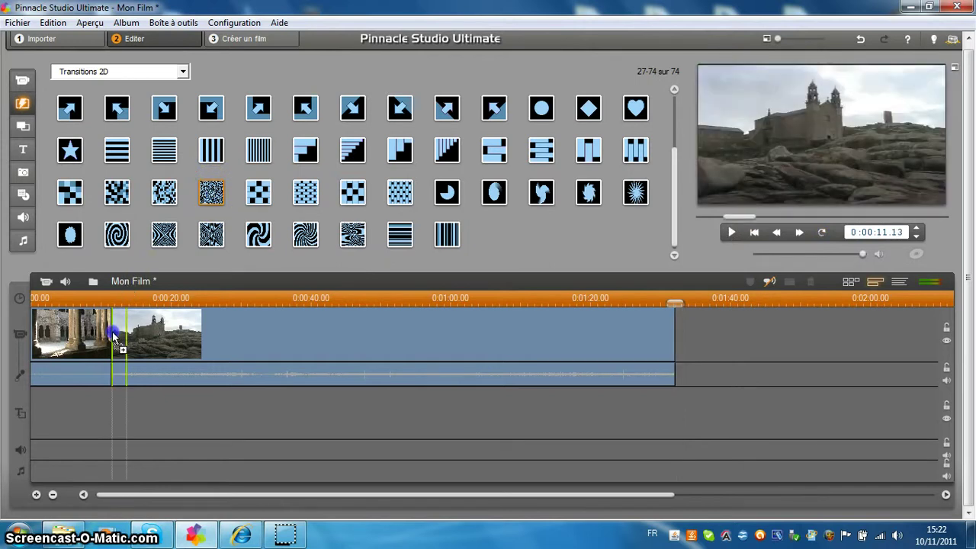
pyautogui.moveTo(115, 335); pyautogui.dragTo(113, 333)
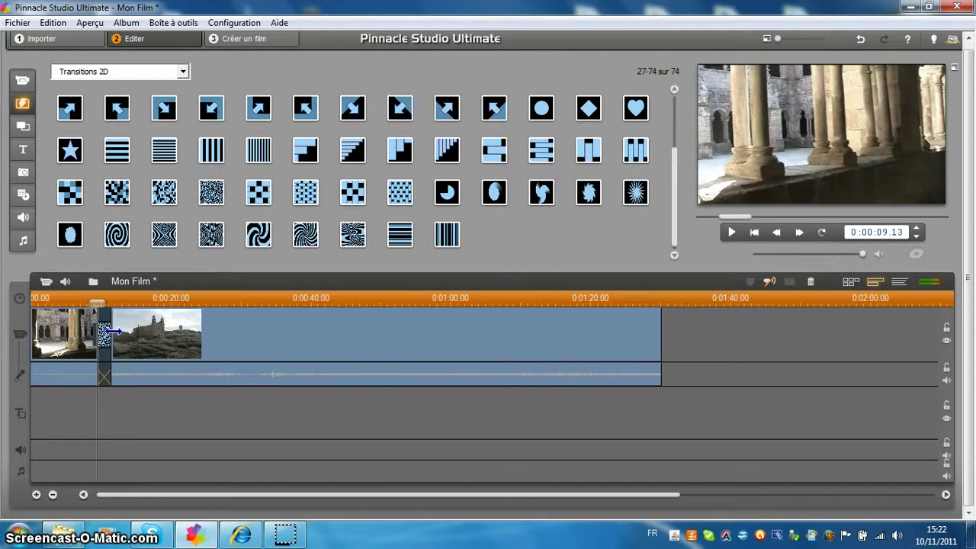
pyautogui.click(102, 293)
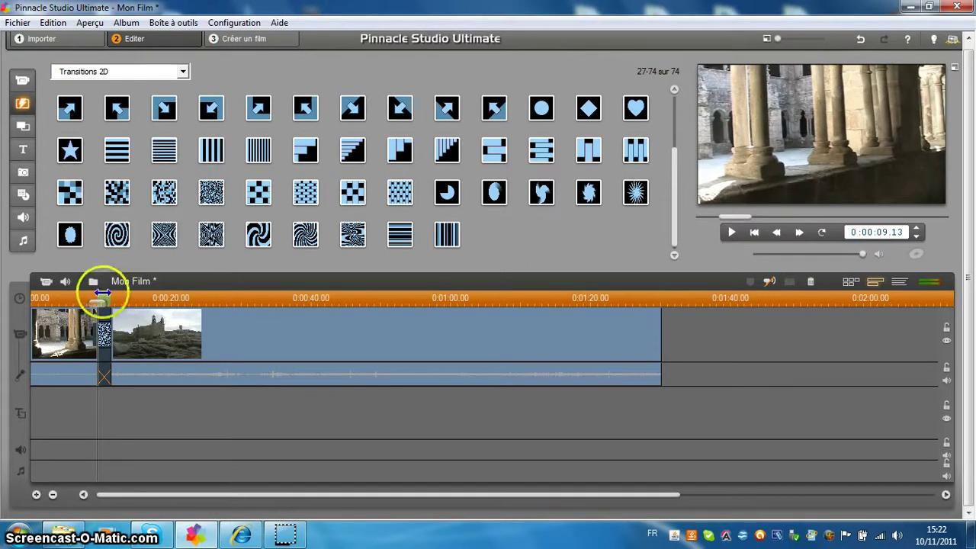
# Try to lengthen the random-pixel transition on the timeline
pyautogui.moveTo(148, 283)
pyautogui.click(36, 496)
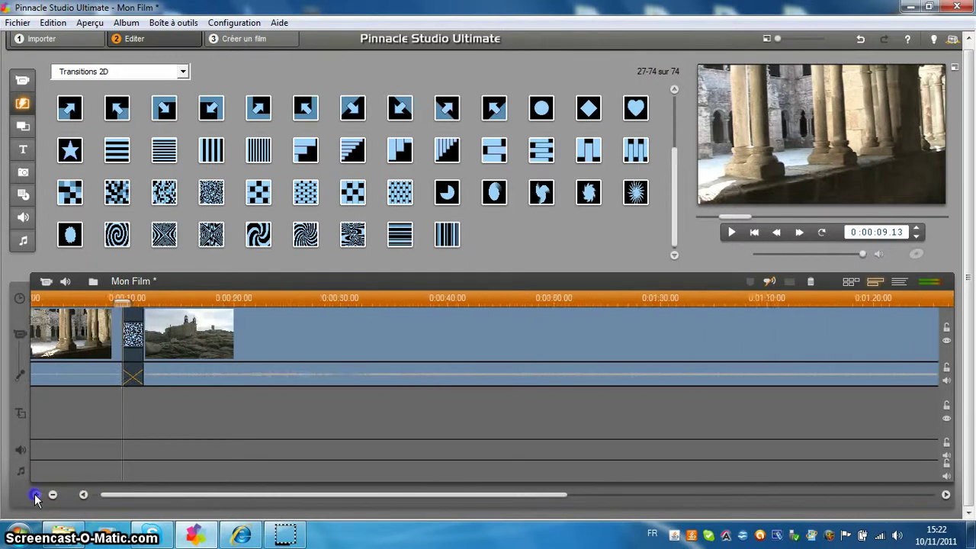
pyautogui.click(35, 495)
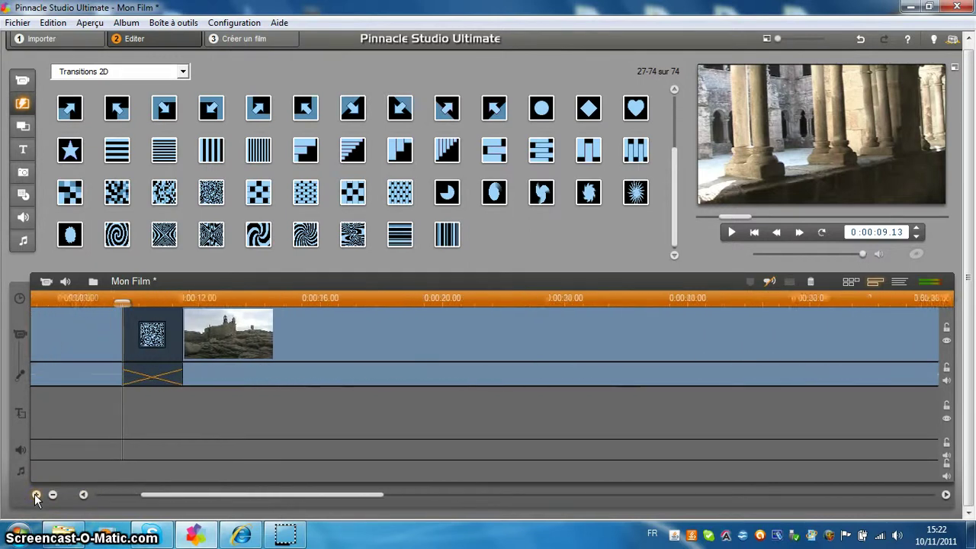
pyautogui.click(205, 316)
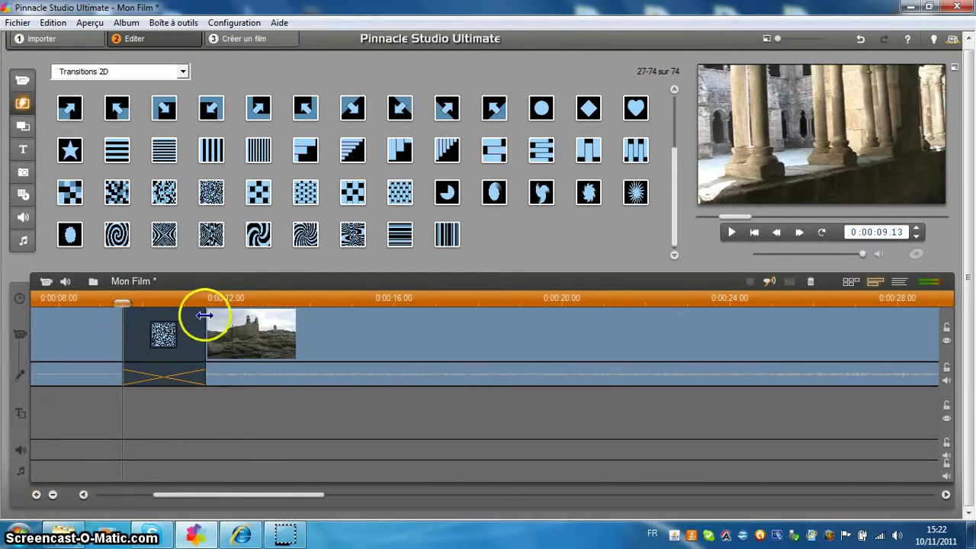
pyautogui.moveTo(204, 316); pyautogui.dragTo(263, 323)
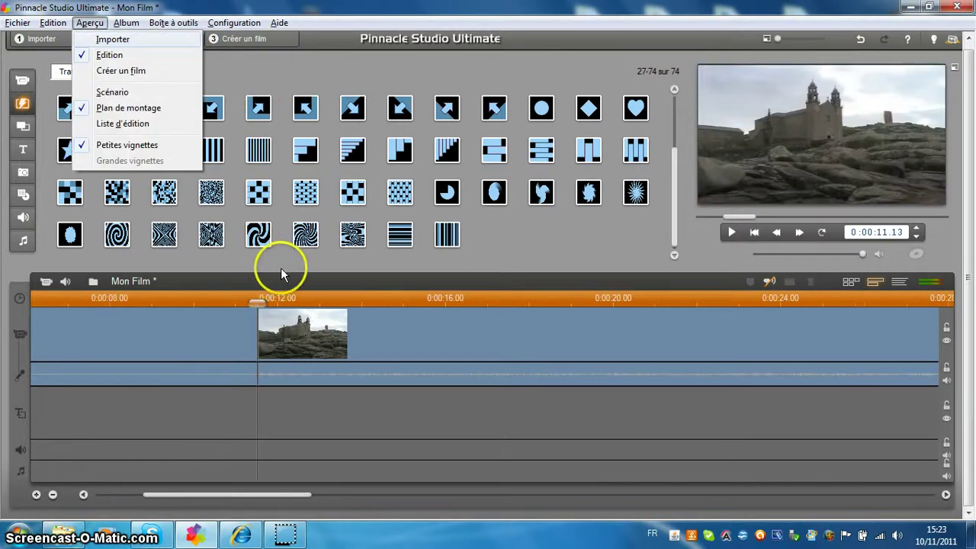
# Insert the swirl-patterned 2D transition with curved rays between the cloister clip and the church clip
pyautogui.click(281, 266)
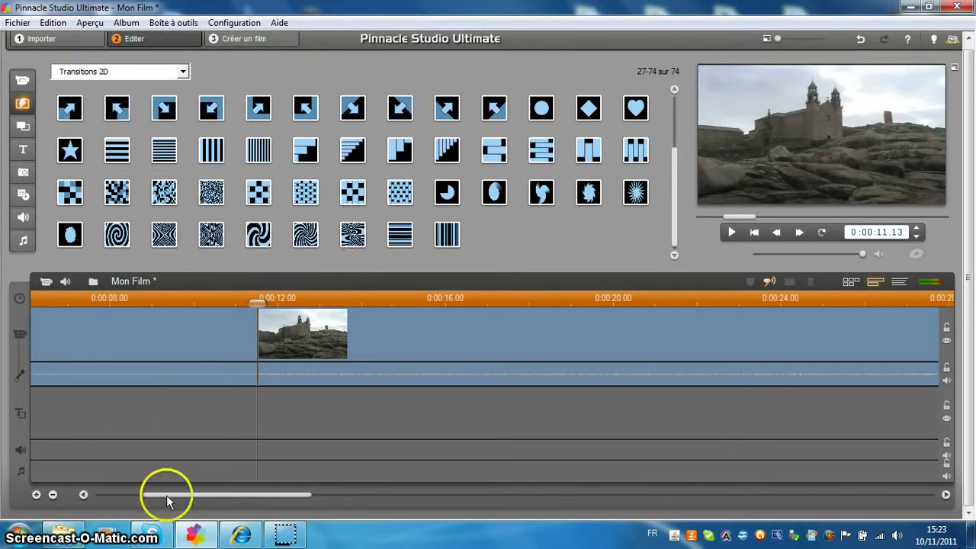
pyautogui.moveTo(167, 495); pyautogui.dragTo(100, 494)
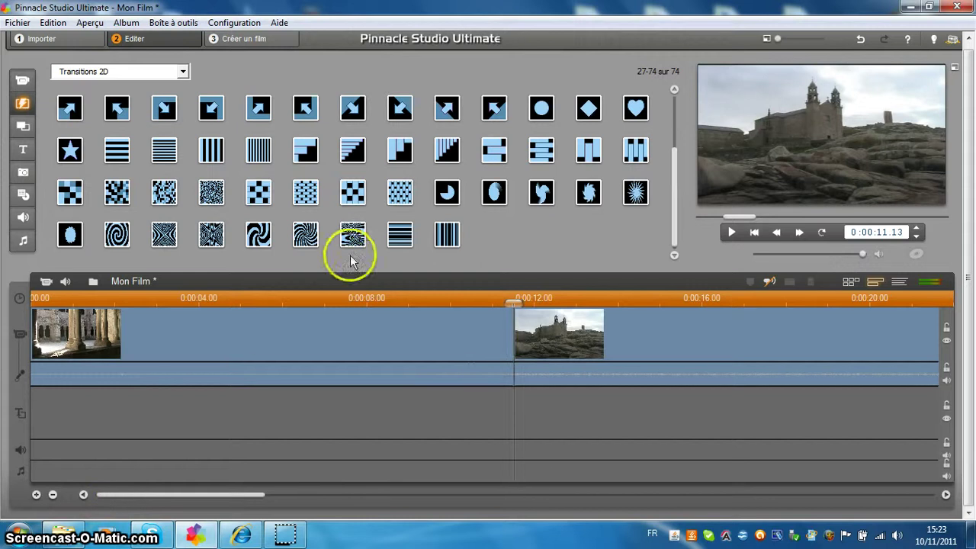
pyautogui.click(305, 239)
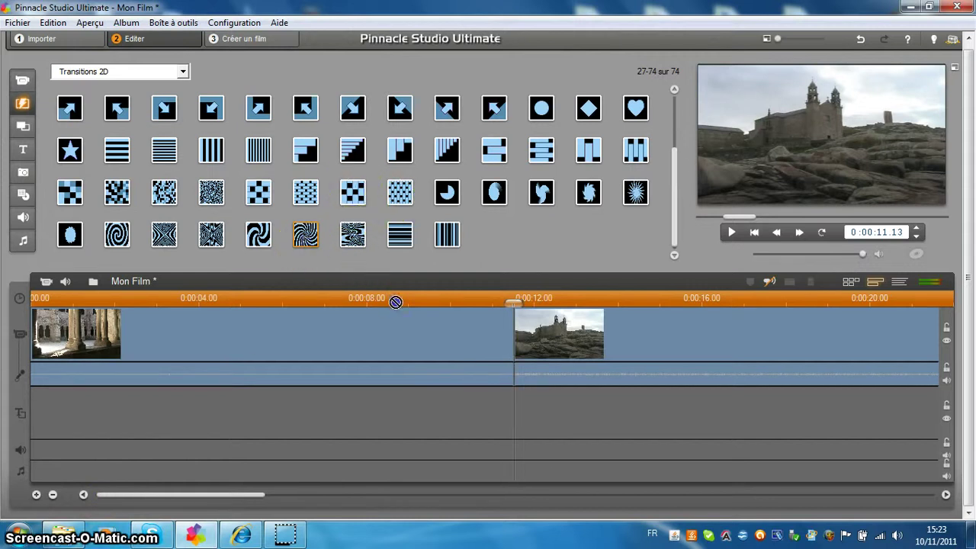
pyautogui.moveTo(396, 302); pyautogui.dragTo(472, 337)
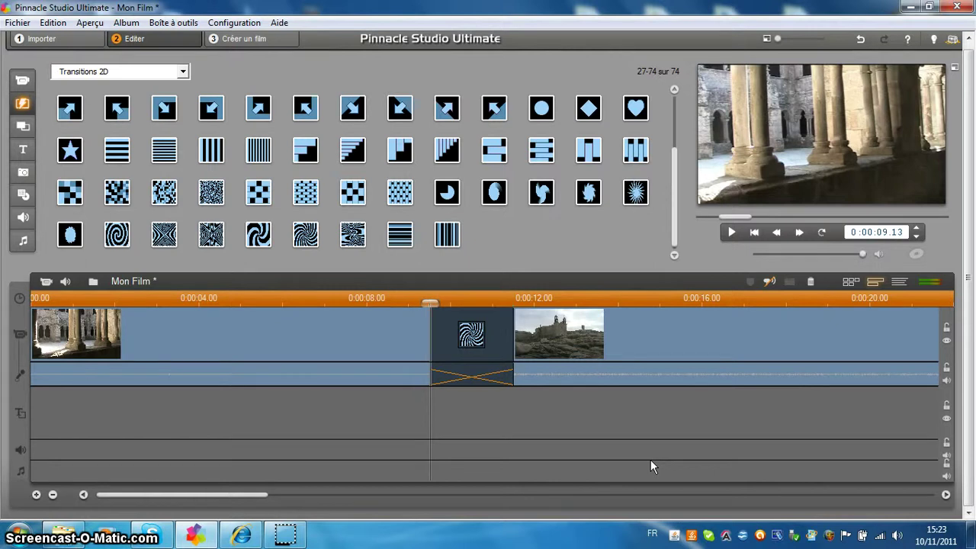
# Lengthen the swirl transition between the two clips to about 4 seconds
pyautogui.click(512, 336)
pyautogui.moveTo(413, 335); pyautogui.dragTo(513, 333)
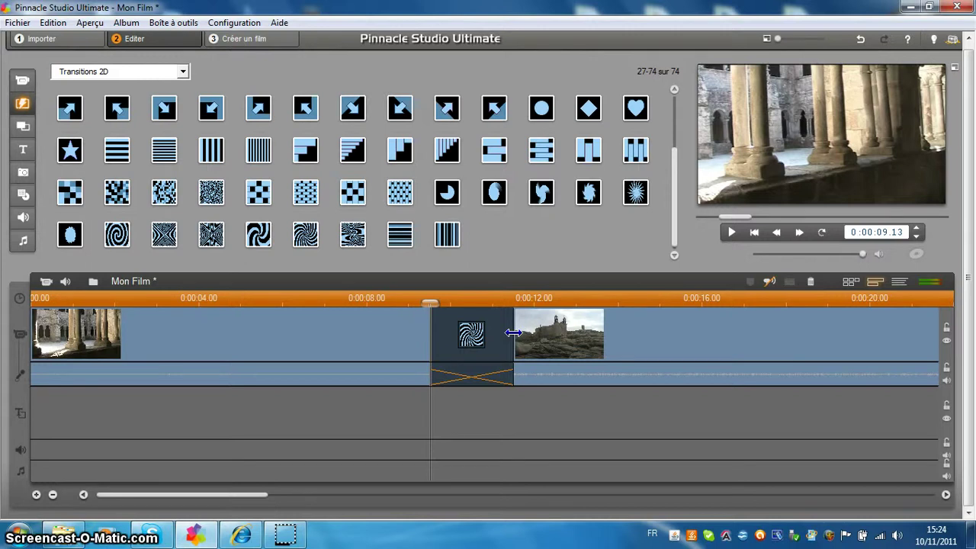
pyautogui.moveTo(513, 333); pyautogui.dragTo(588, 324)
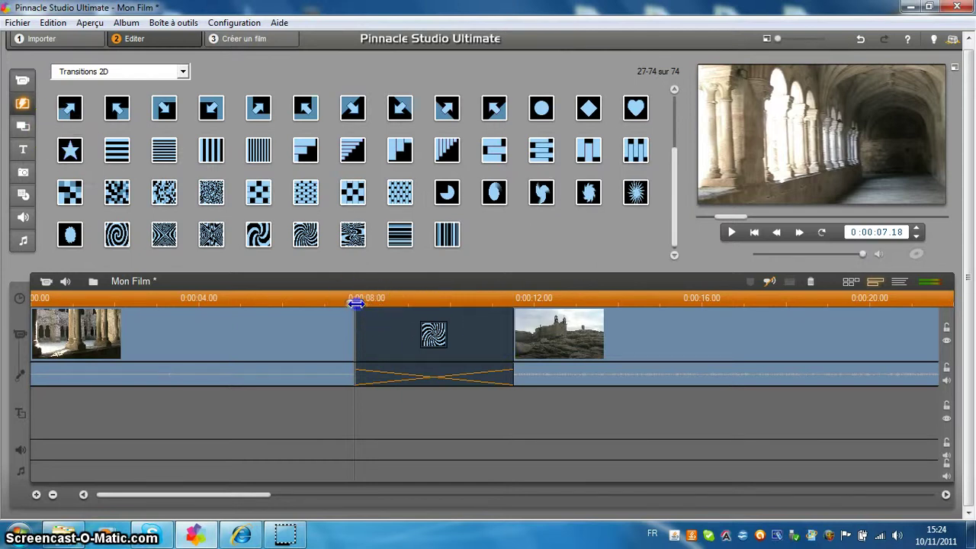
# Play the film from 0:00:06.00 through the swirl transition and stop playback in the church clip
pyautogui.moveTo(356, 303); pyautogui.dragTo(284, 303)
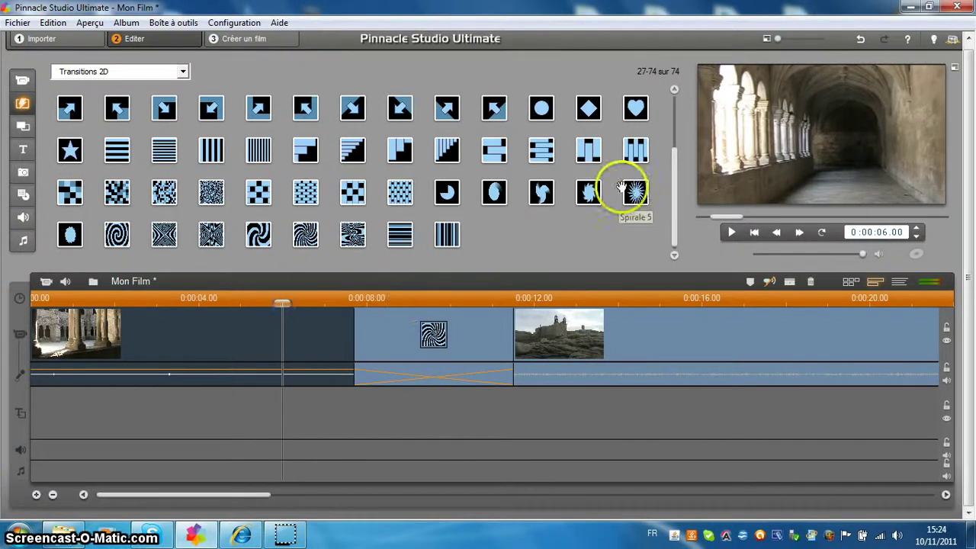
pyautogui.click(730, 233)
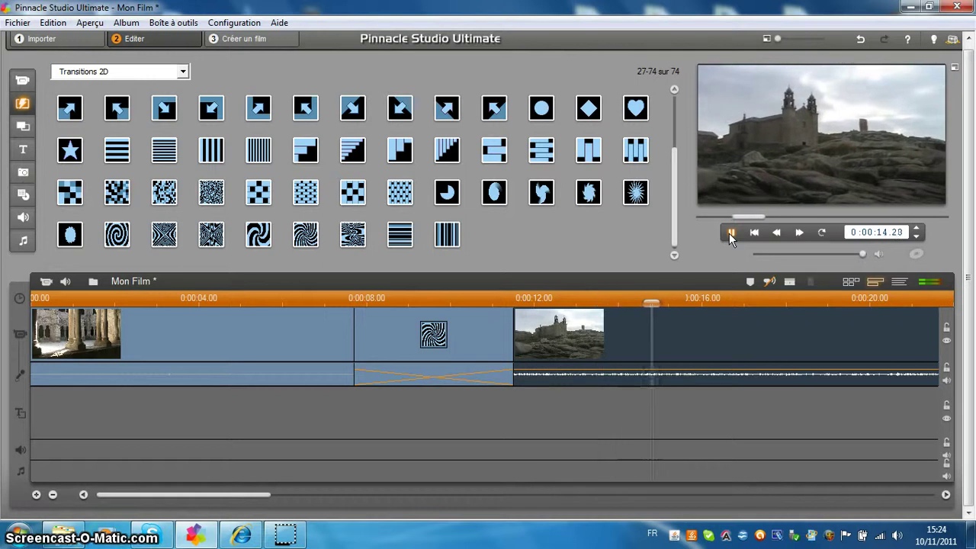
pyautogui.click(729, 234)
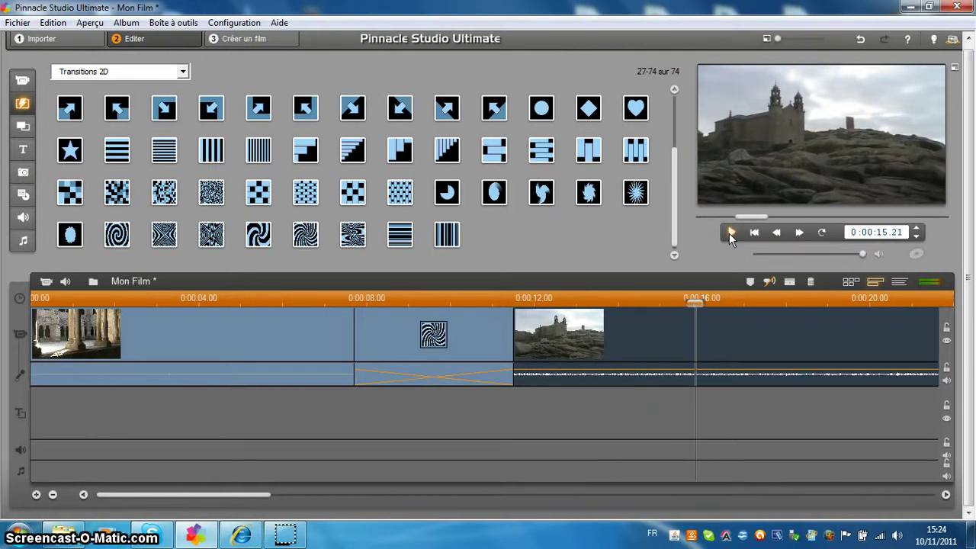